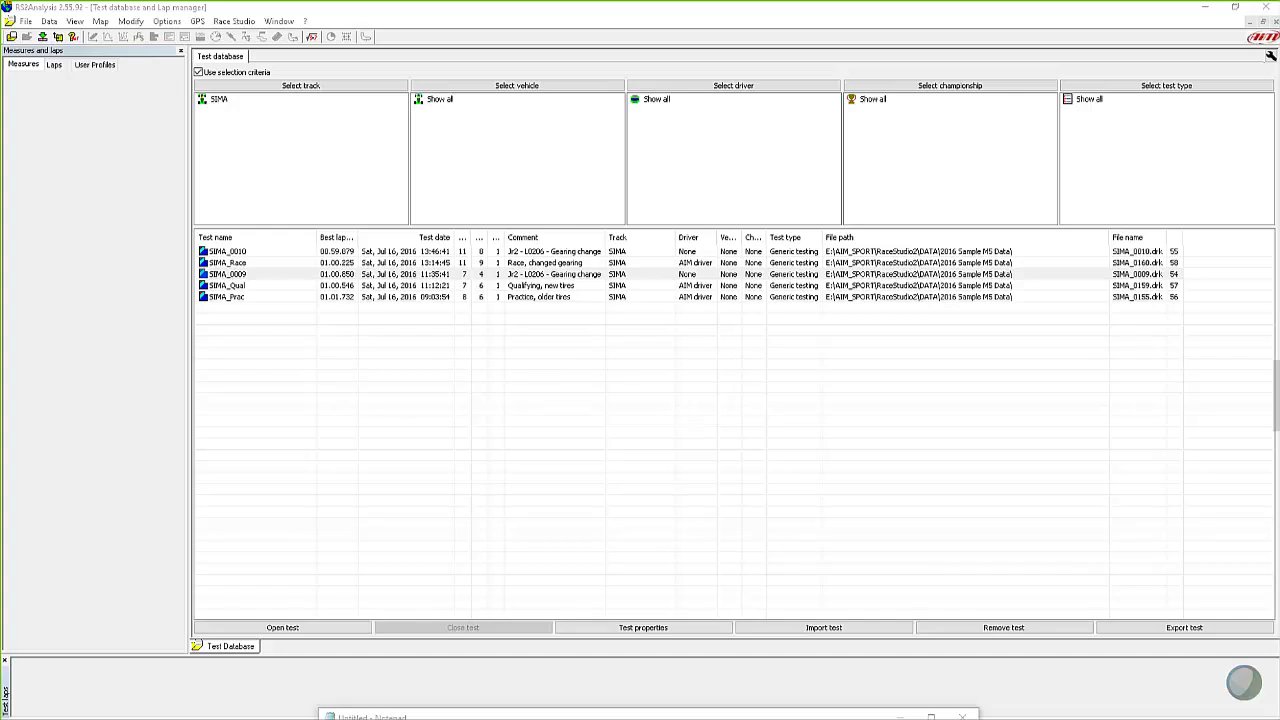
Try a multiple selection of SIMA_0009, SIMA_Prac and SIMA_0010, and a range selection from SIMA_0010 to SIMA_Prac.
left_click(254, 277)
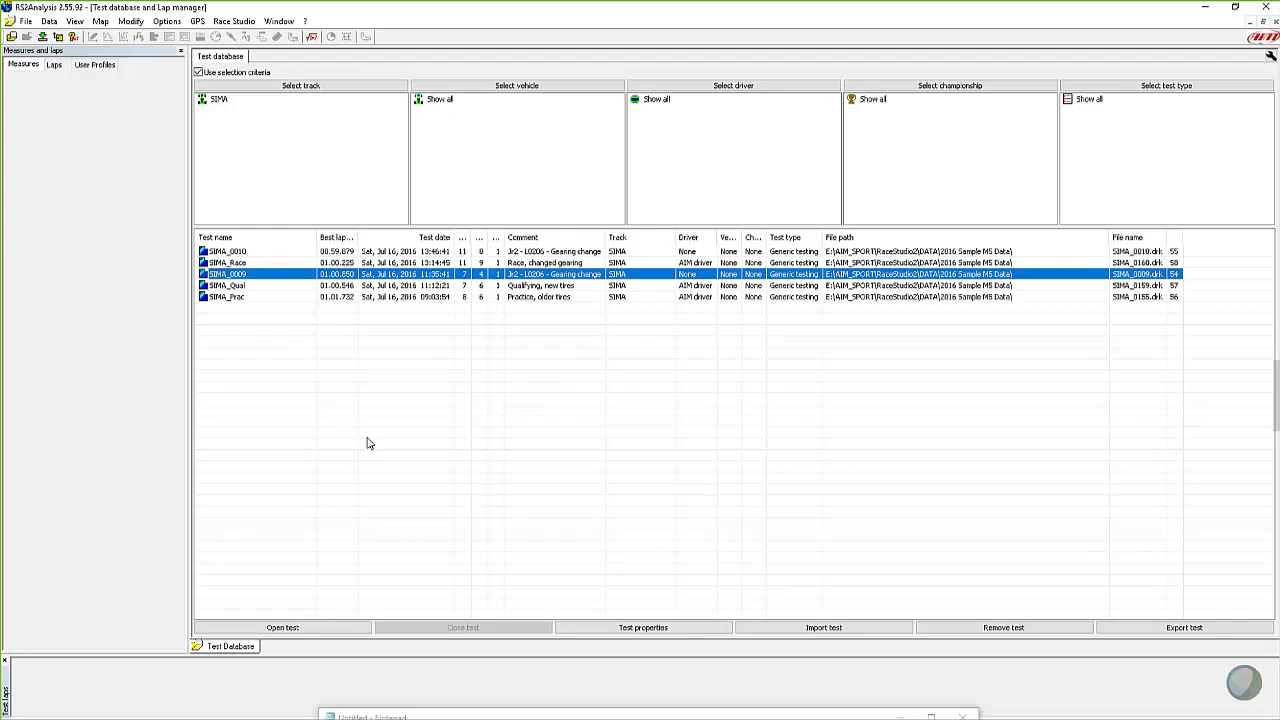
left_click(245, 297, "ctrl")
left_click(245, 252, "ctrl")
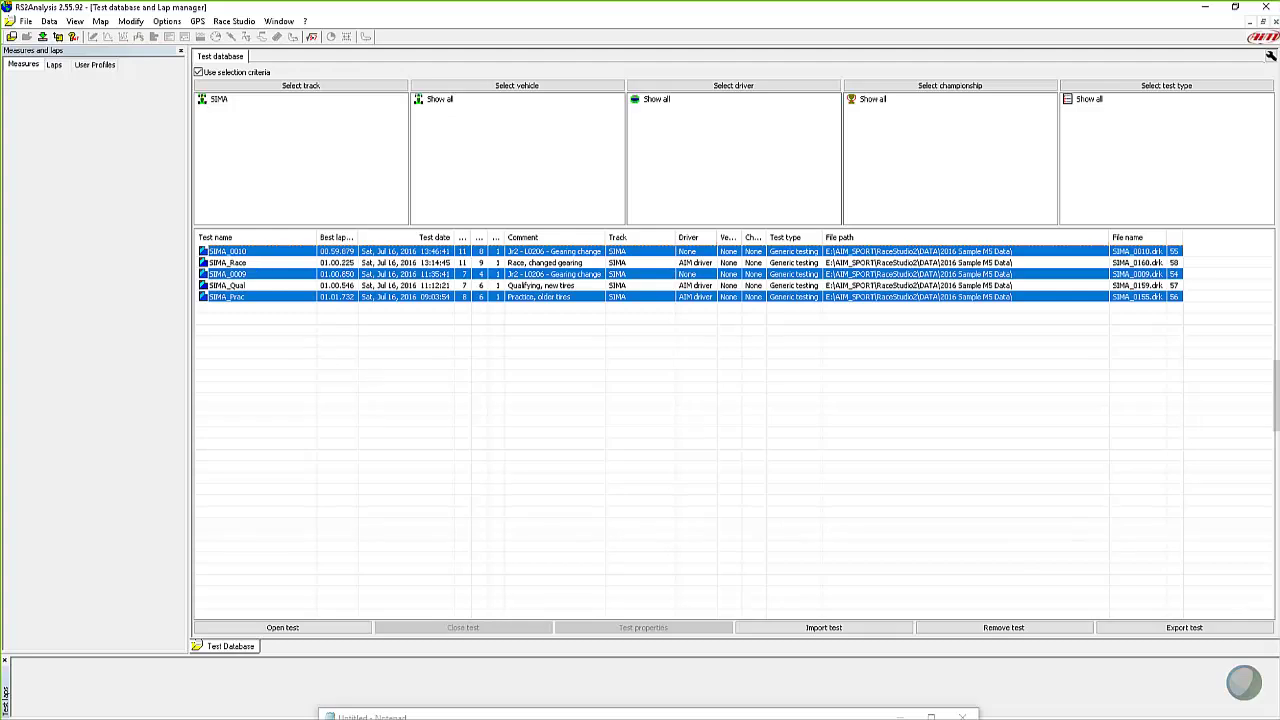
left_click(281, 308)
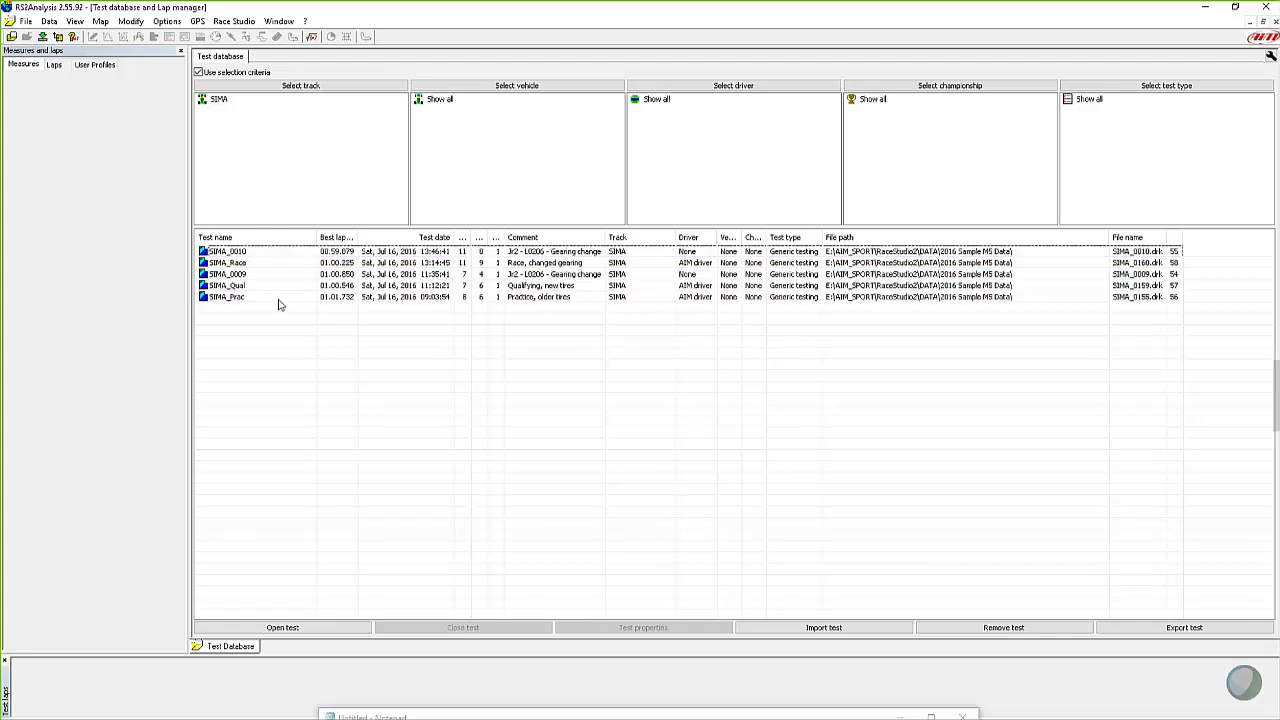
left_click(244, 251)
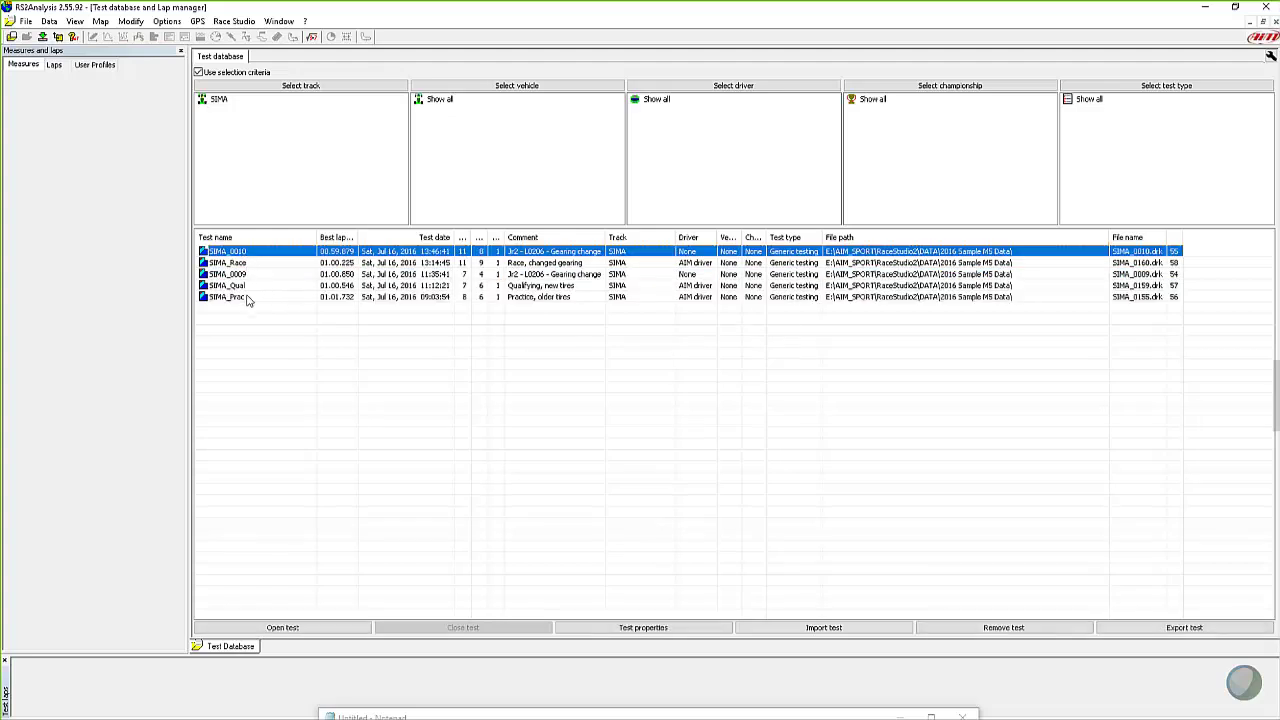
left_click(244, 298, "shift")
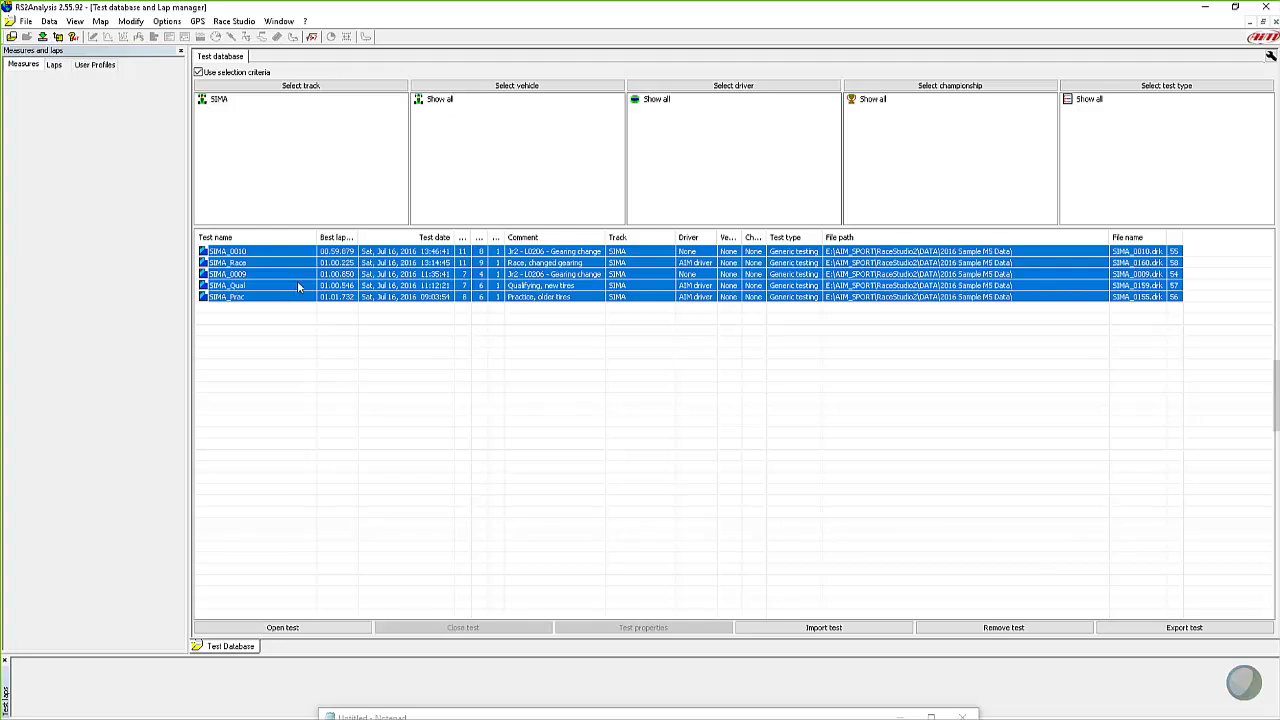
Start exporting the SIMA_0009 test and create and open a new SimaRace folder on the Desktop as its destination.
left_click(230, 275)
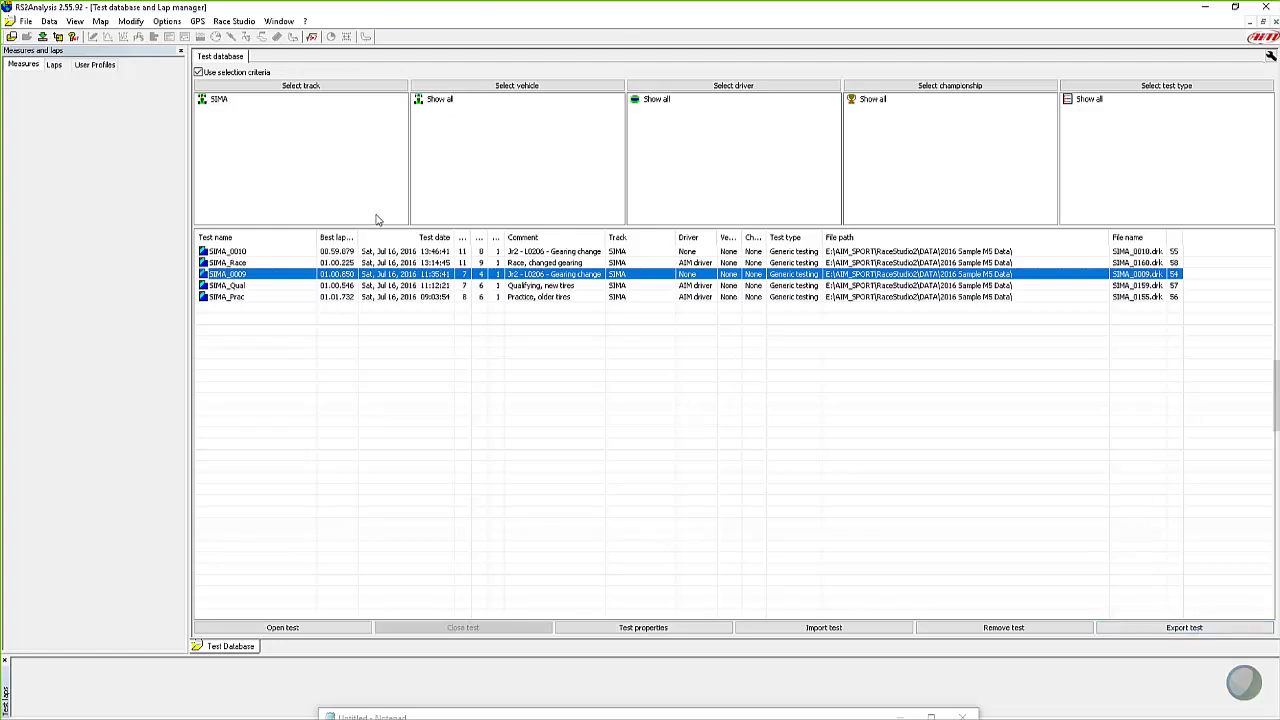
right_click(305, 279)
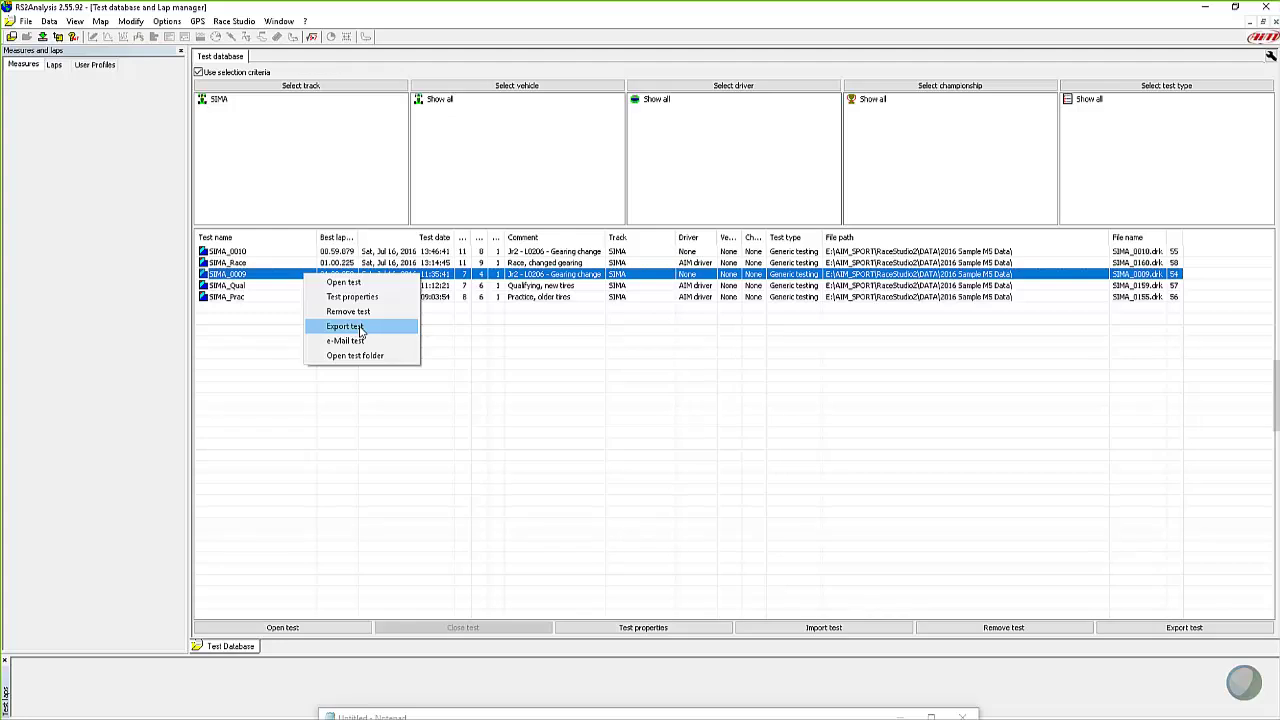
left_click(358, 330)
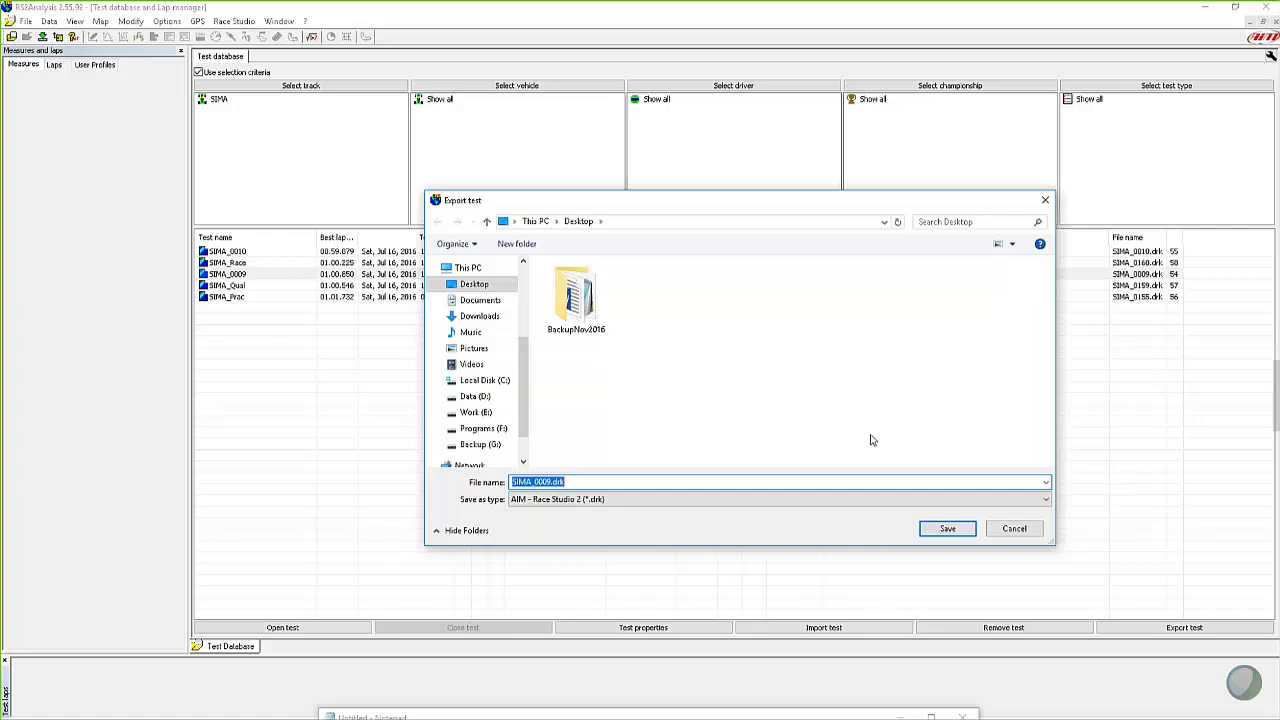
key("ctrl+shift+n")
type("Sim")
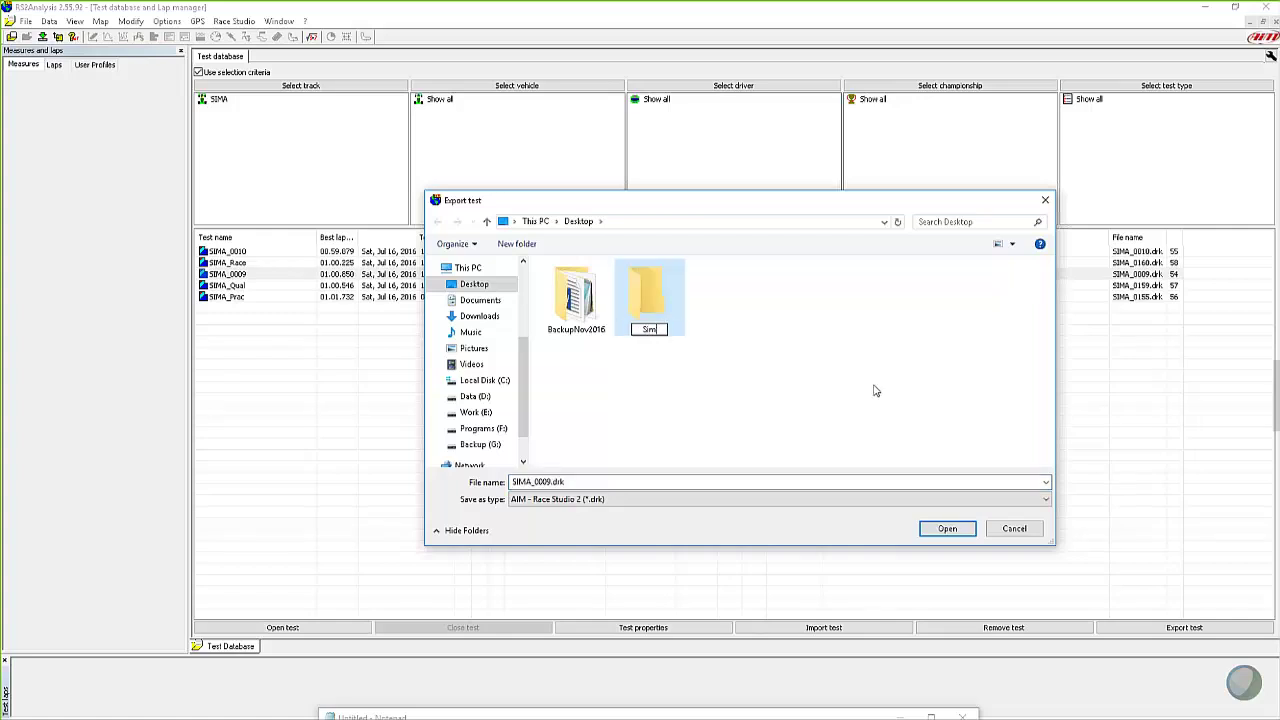
type("aRace")
key("Return")
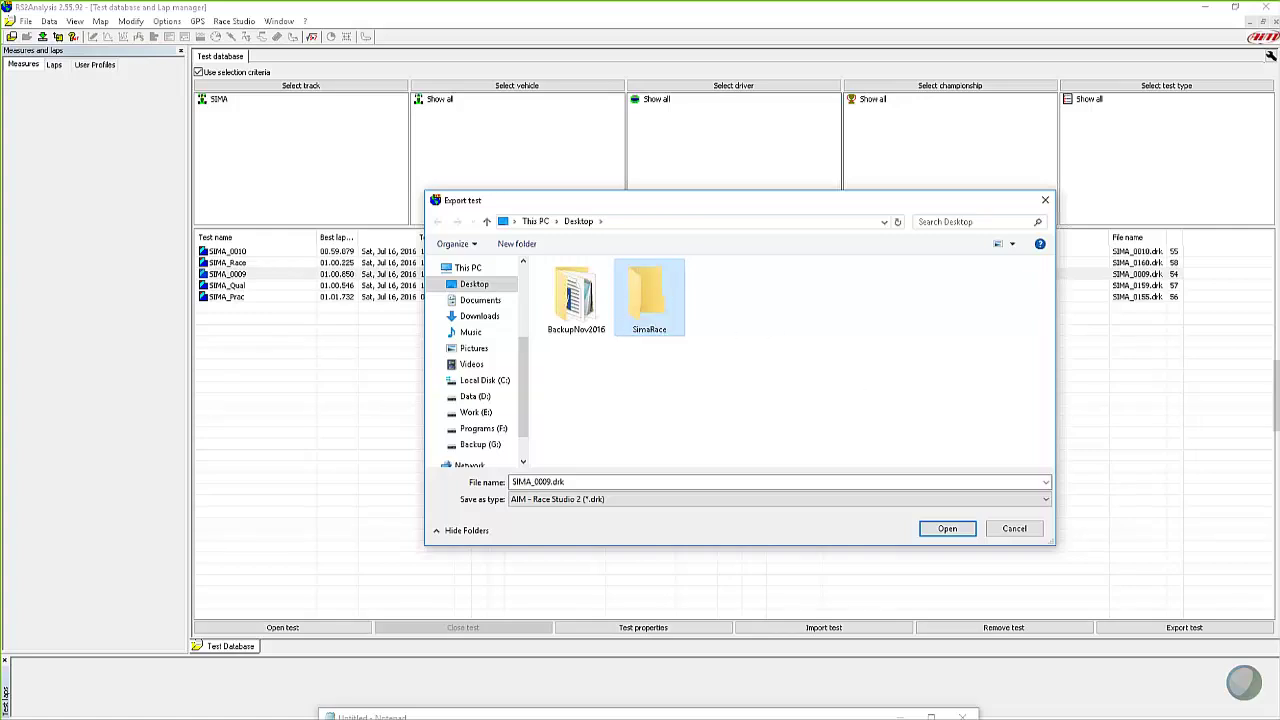
double_click(655, 292)
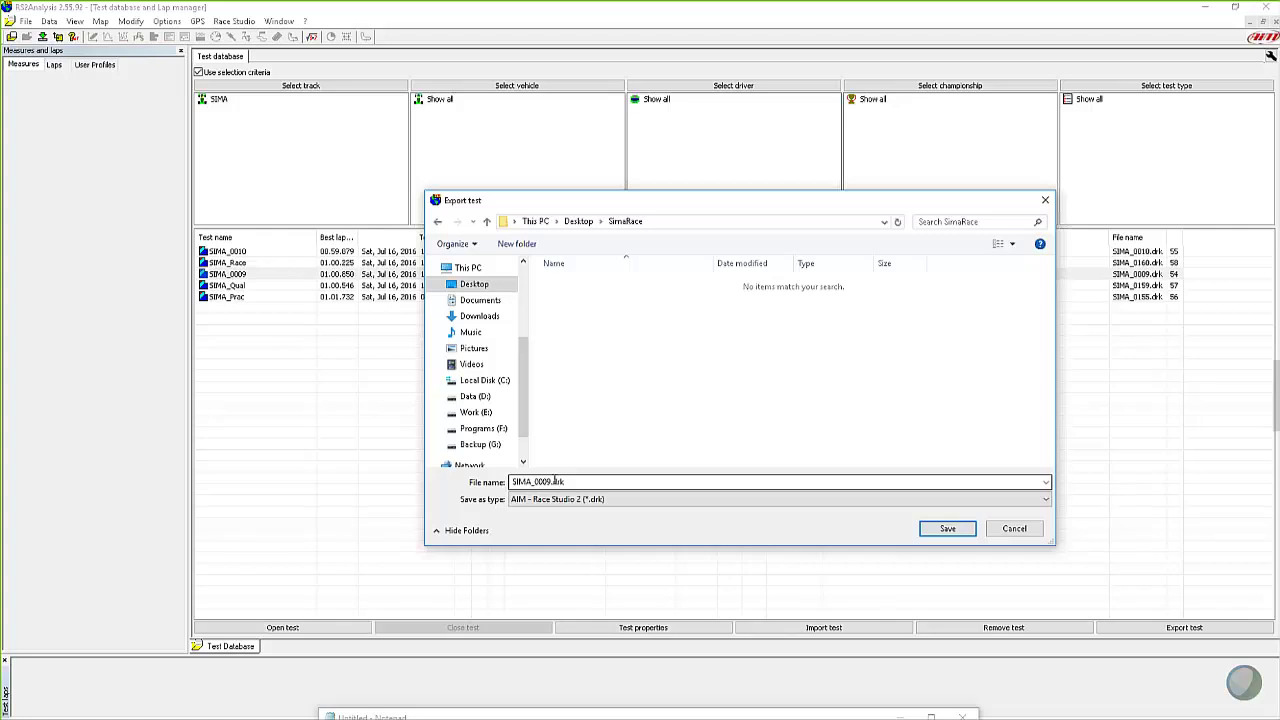
Name the export file JohnRaceSun.drk and save it in the SimaRace folder.
double_click(585, 482)
left_click(551, 482)
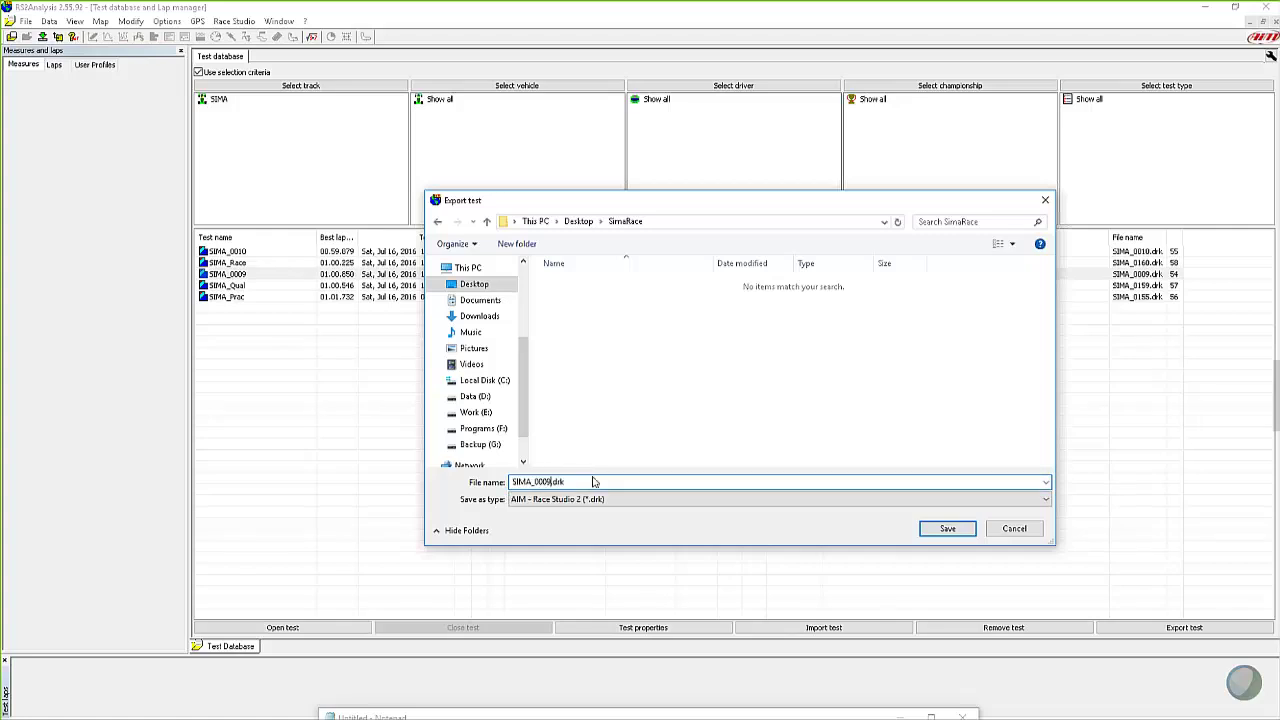
key("BackSpace")
key("BackSpace")
key("BackSpace")
key("BackSpace")
key("BackSpace")
key("BackSpace")
key("BackSpace")
key("BackSpace")
key("BackSpace")
type("JohnRaceSun")
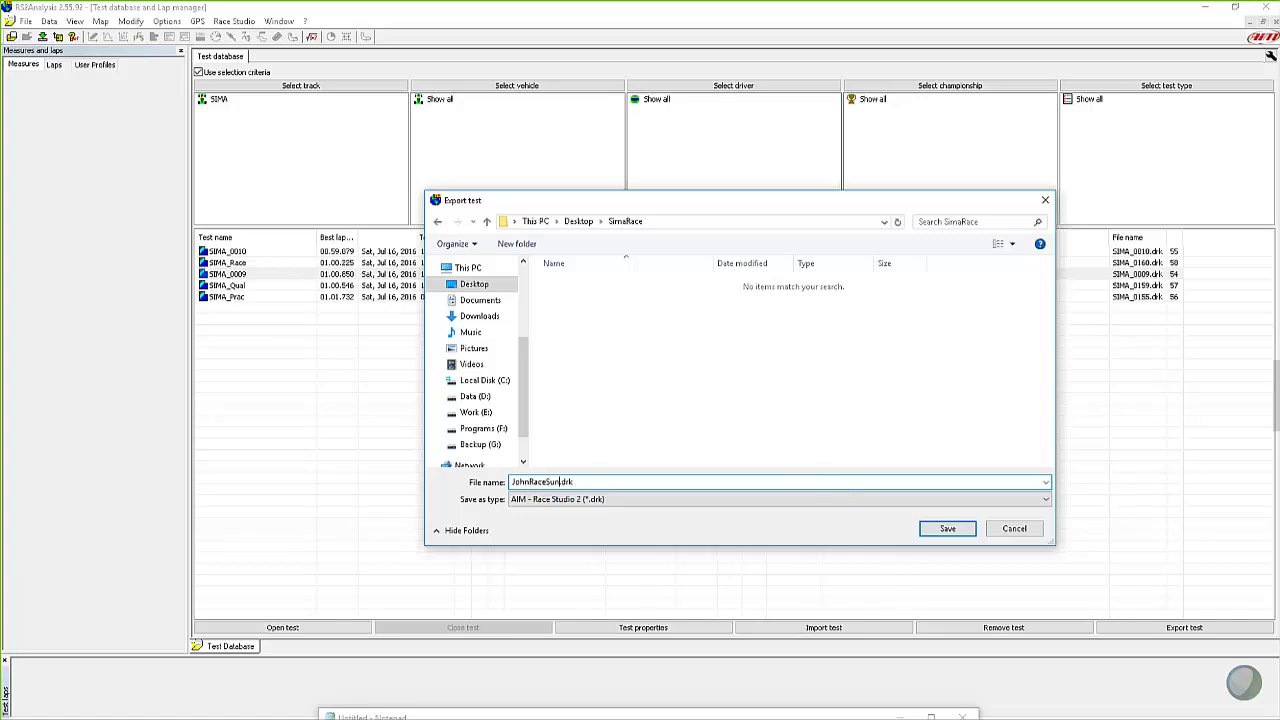
left_click(948, 530)
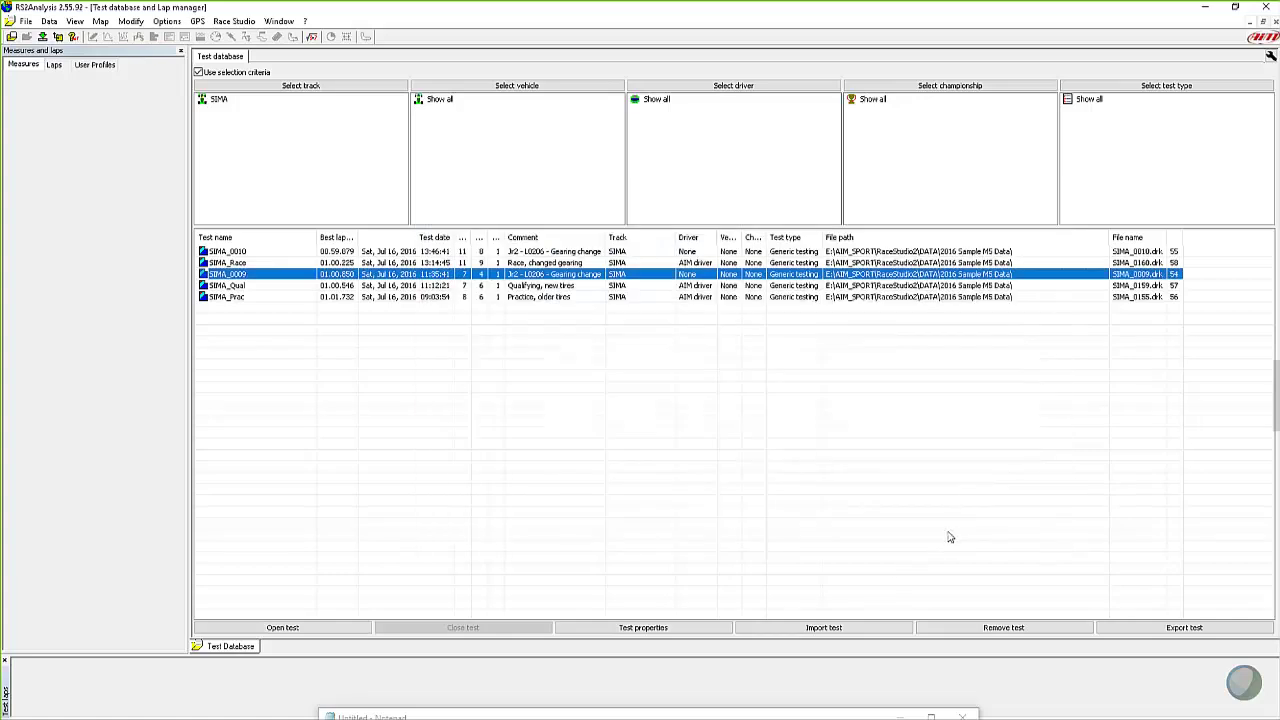
Minimize the analysis window and move the SimaRace folder to an open area of the desktop.
left_click(1203, 10)
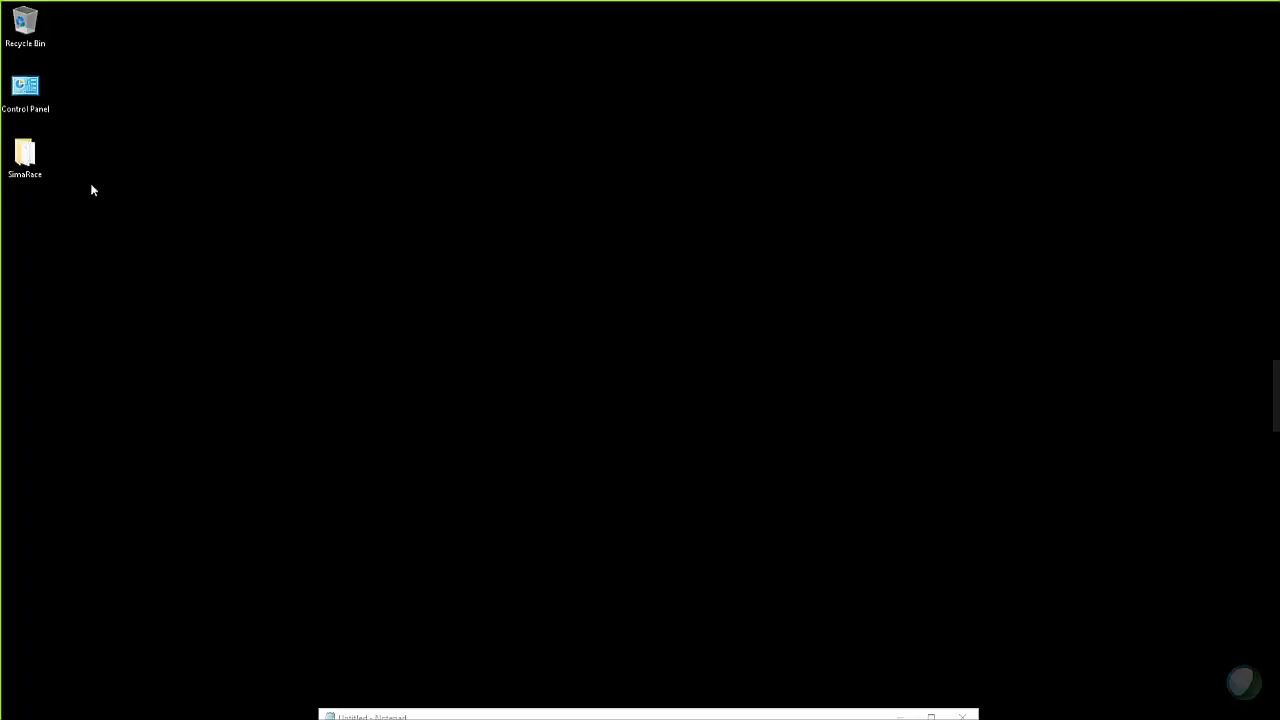
left_click_drag(25, 165, 428, 170)
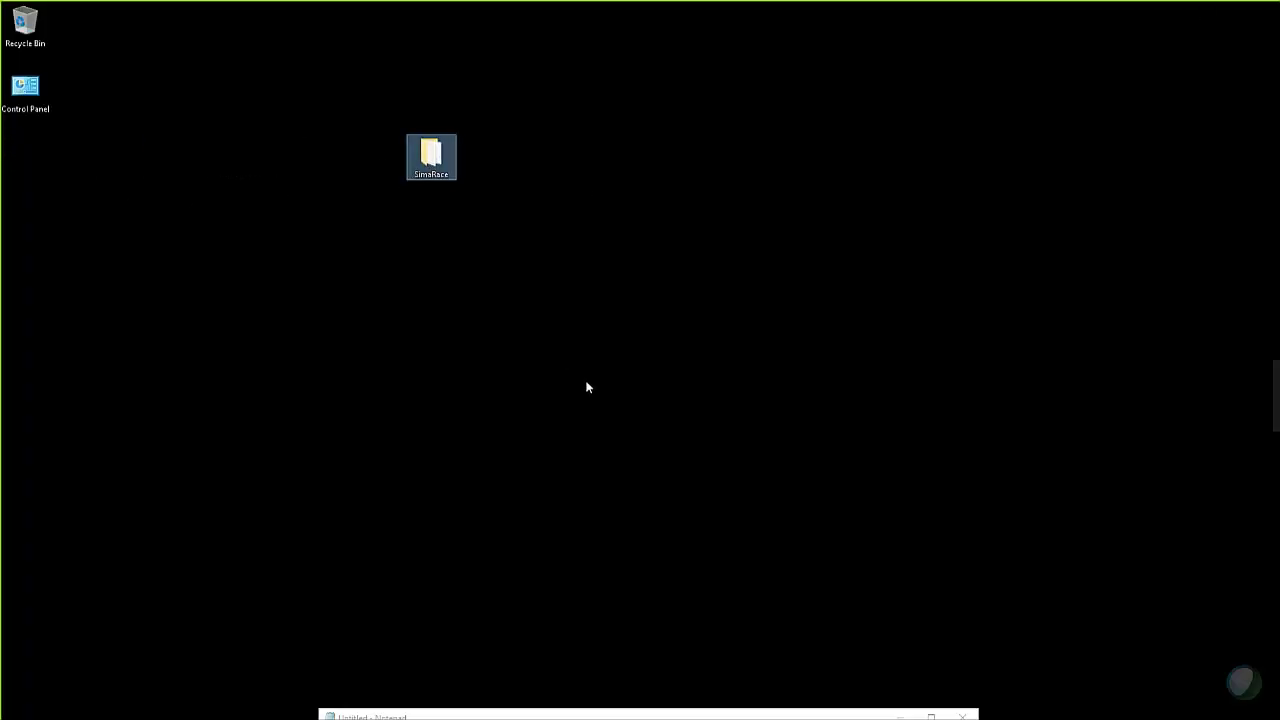
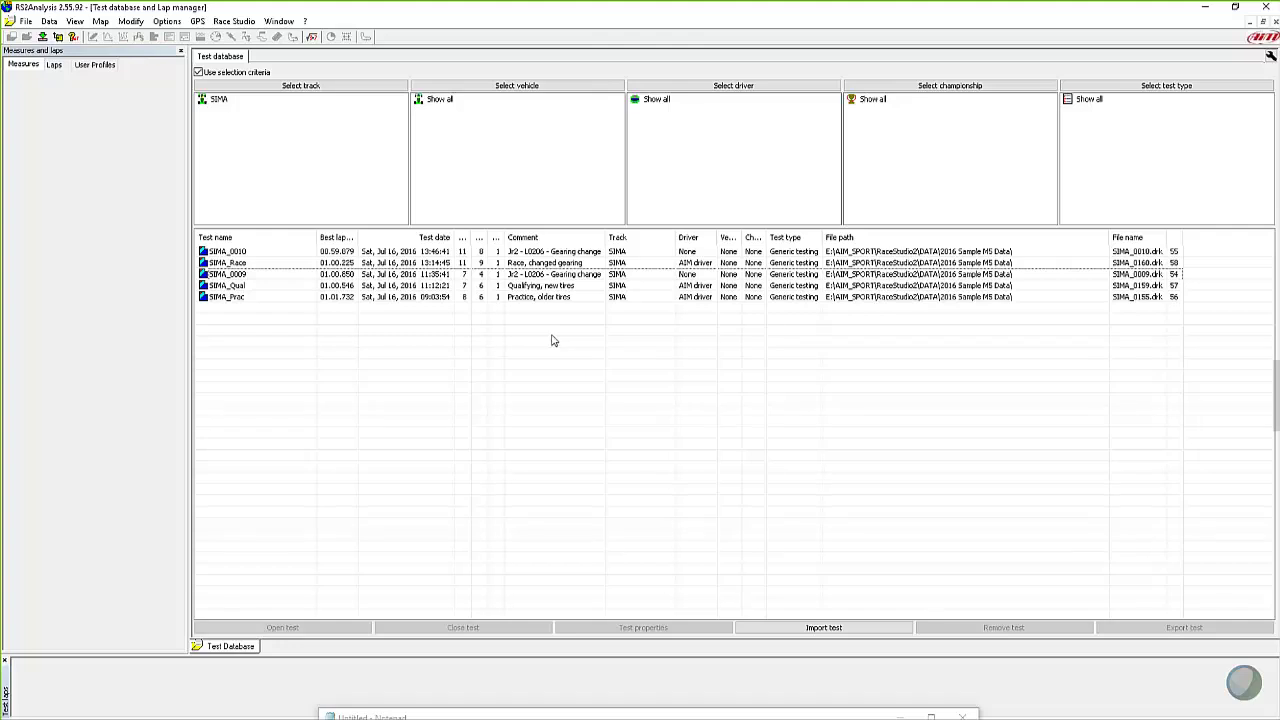
left_click(813, 630)
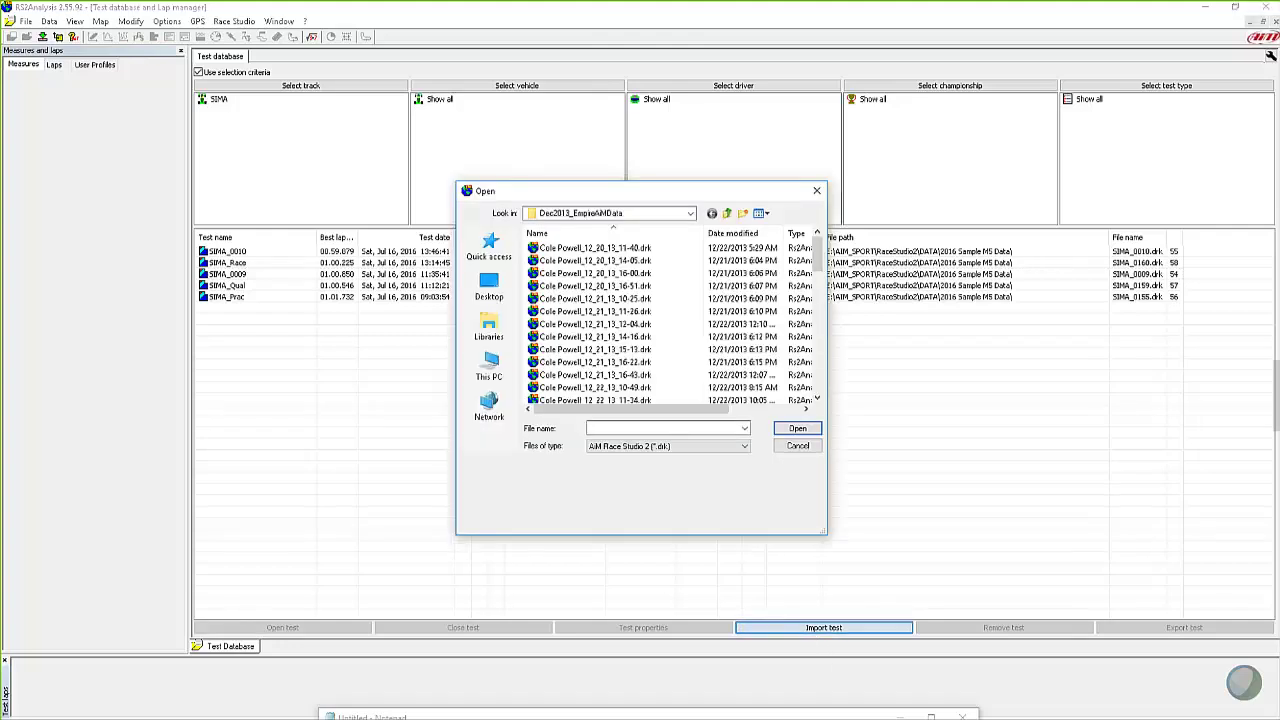
left_click(727, 213)
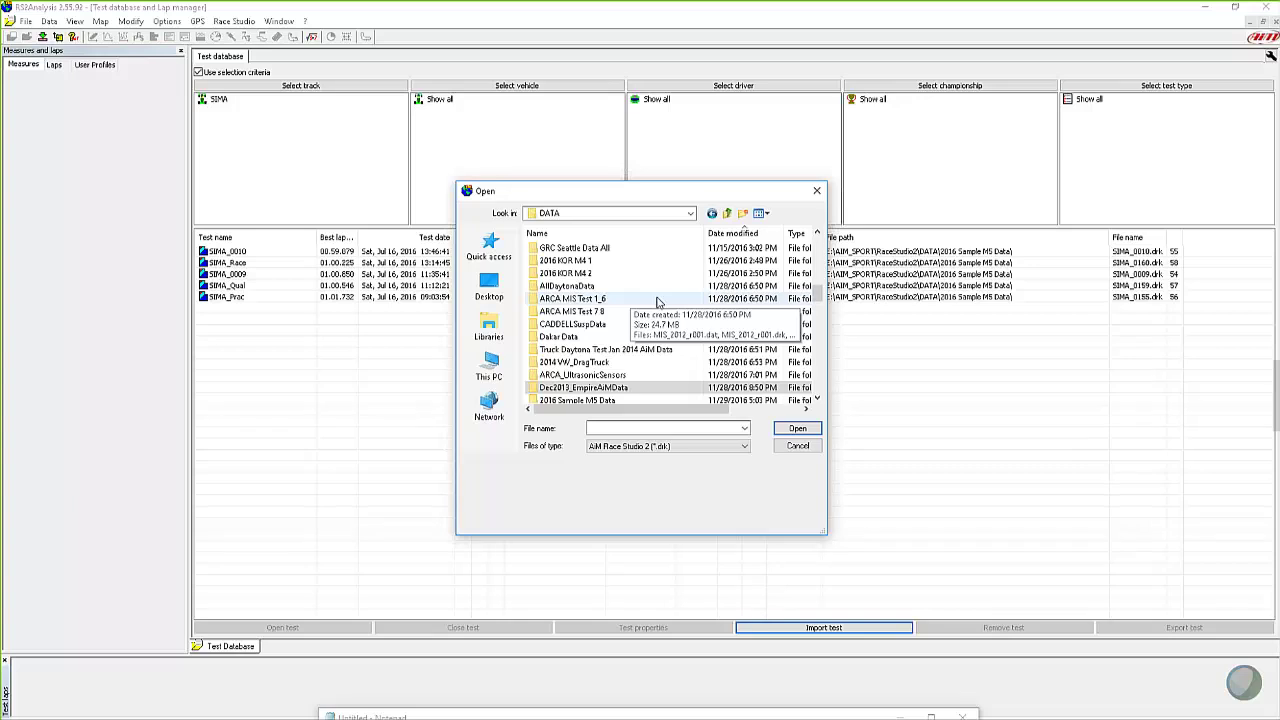
left_click(797, 445)
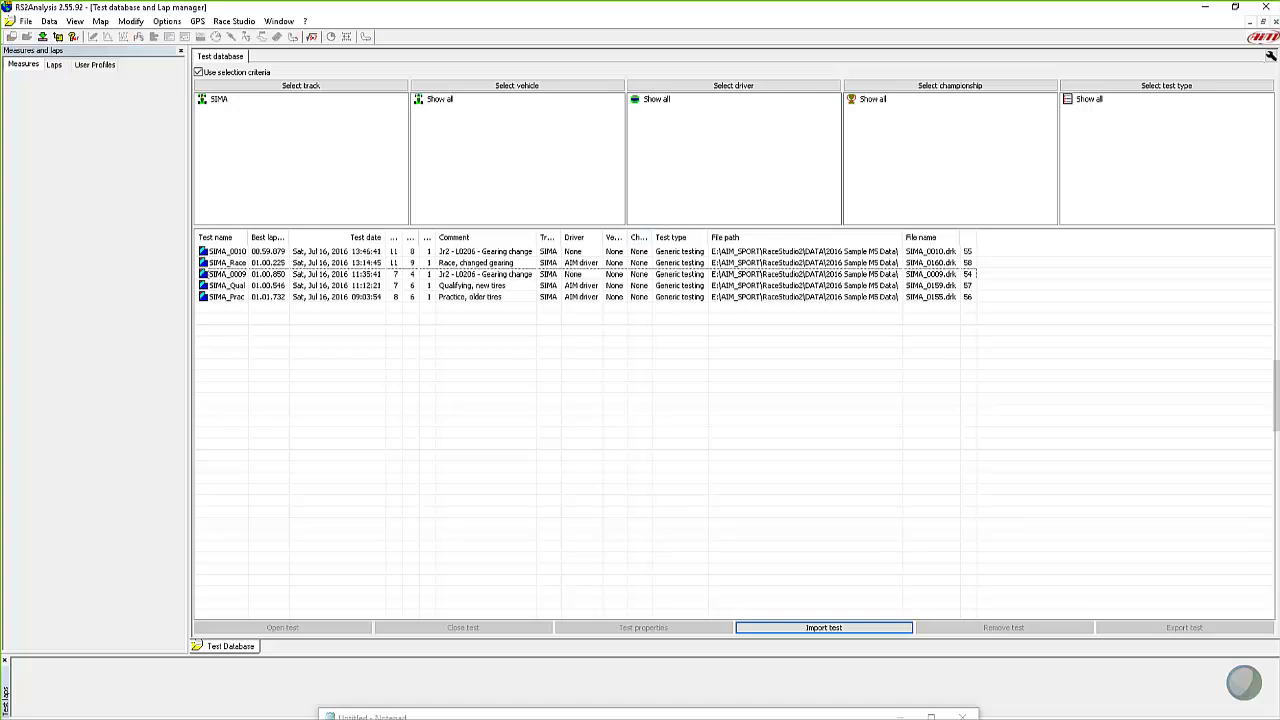
left_click(267, 252)
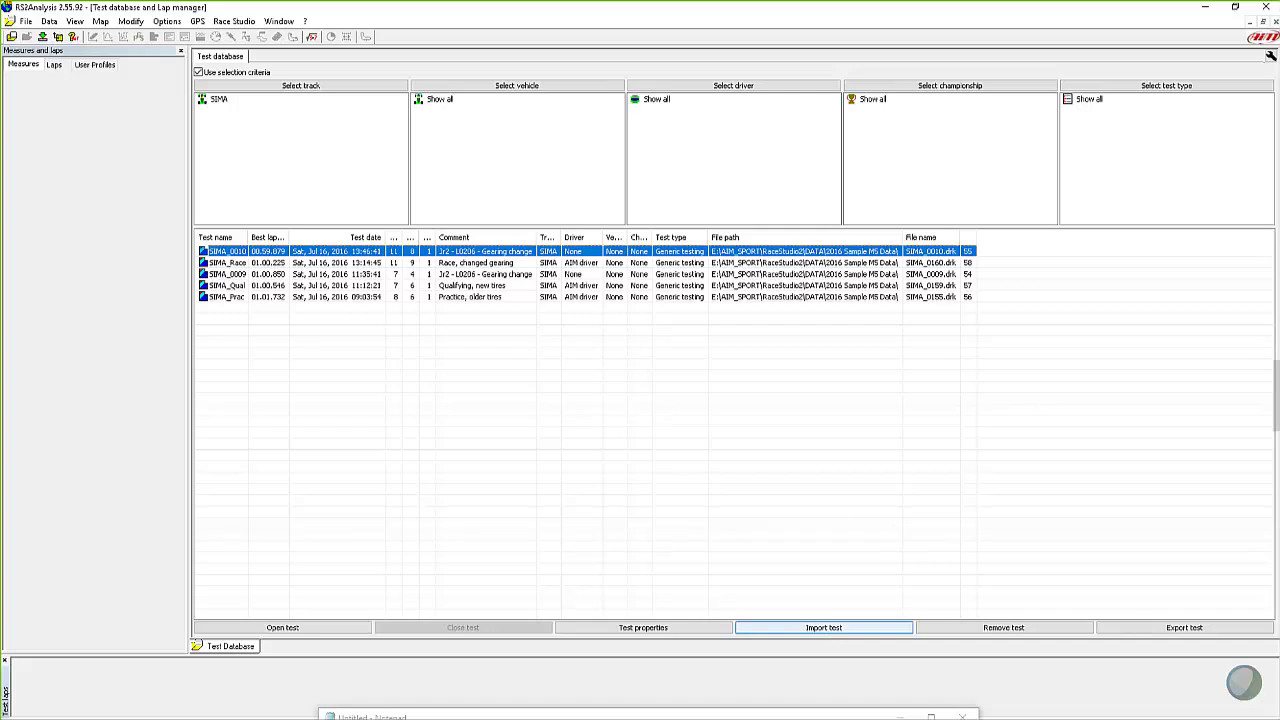
Import JohnRaceSun.drk from the Desktop's SimaRace folder into the test database and name the test JohnRaceSun.
left_click(826, 629)
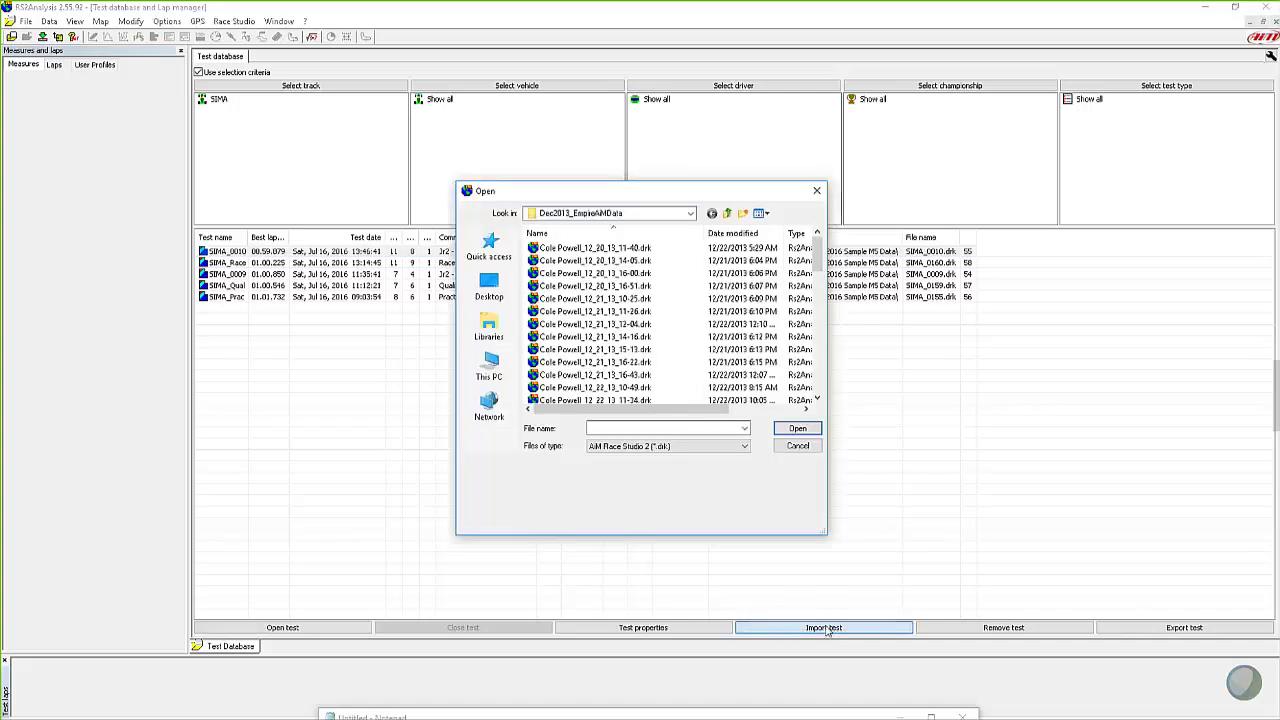
left_click(489, 285)
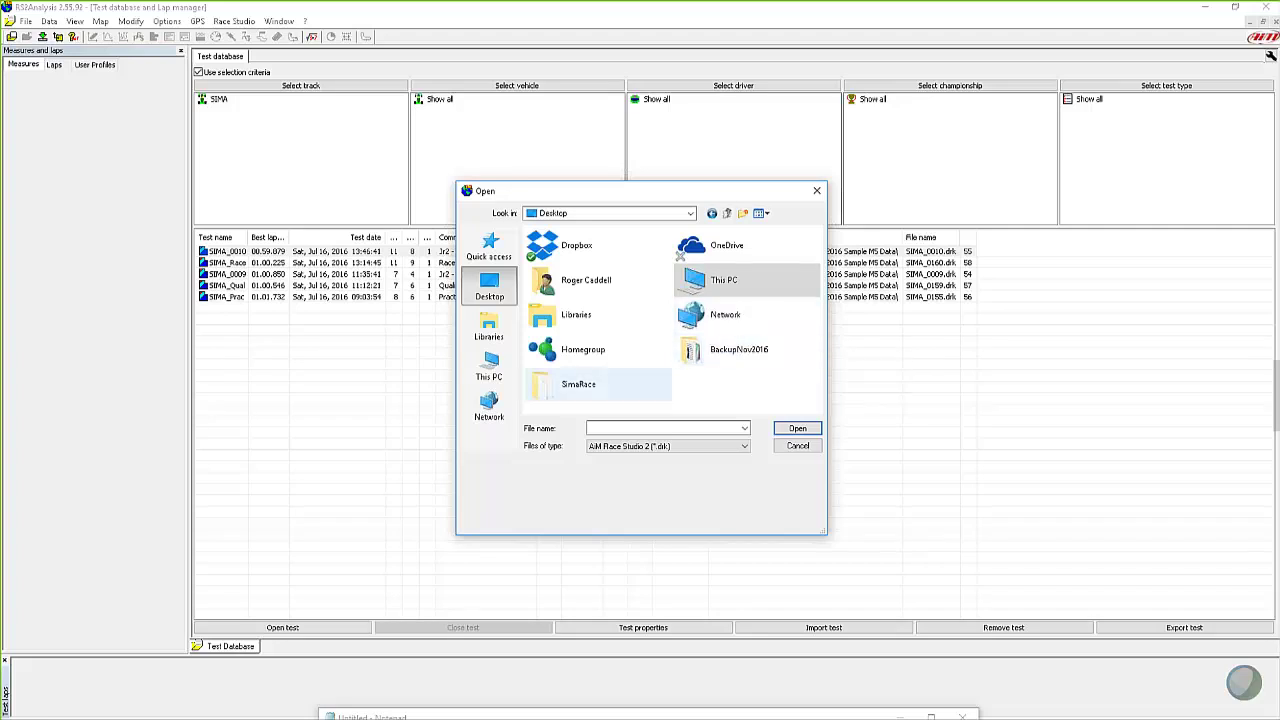
left_click(540, 388)
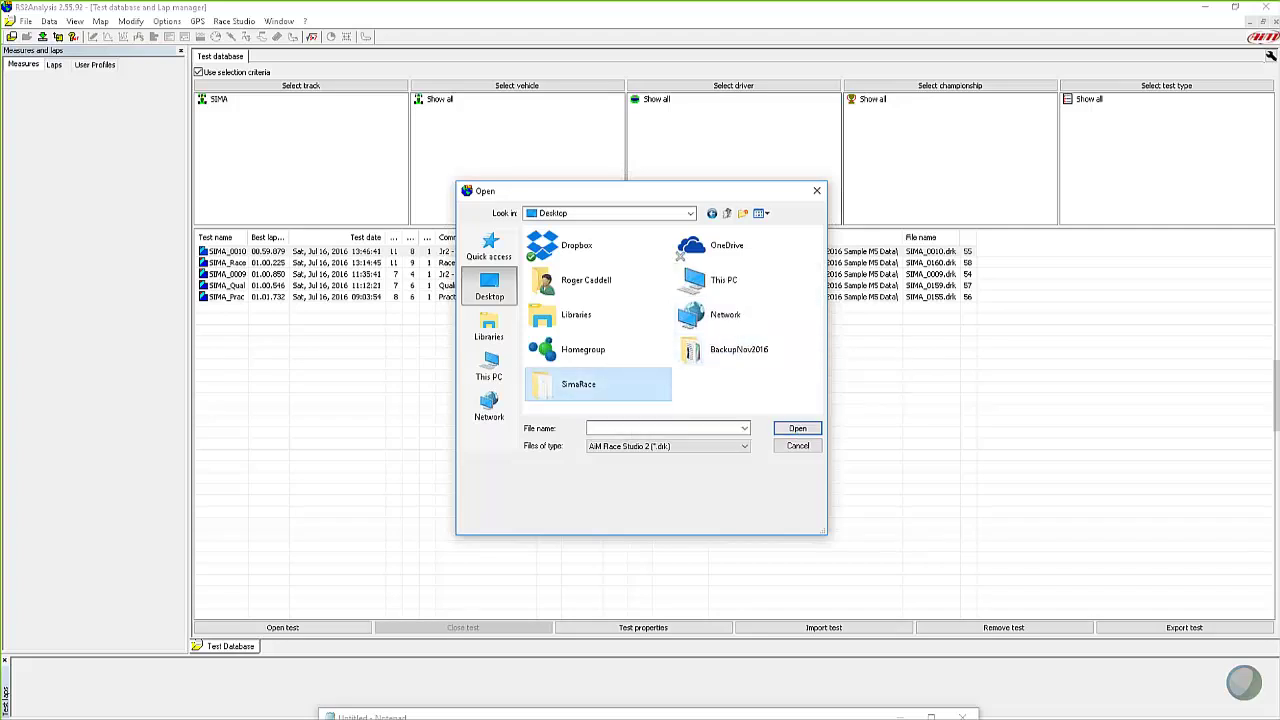
double_click(540, 388)
left_click(580, 248)
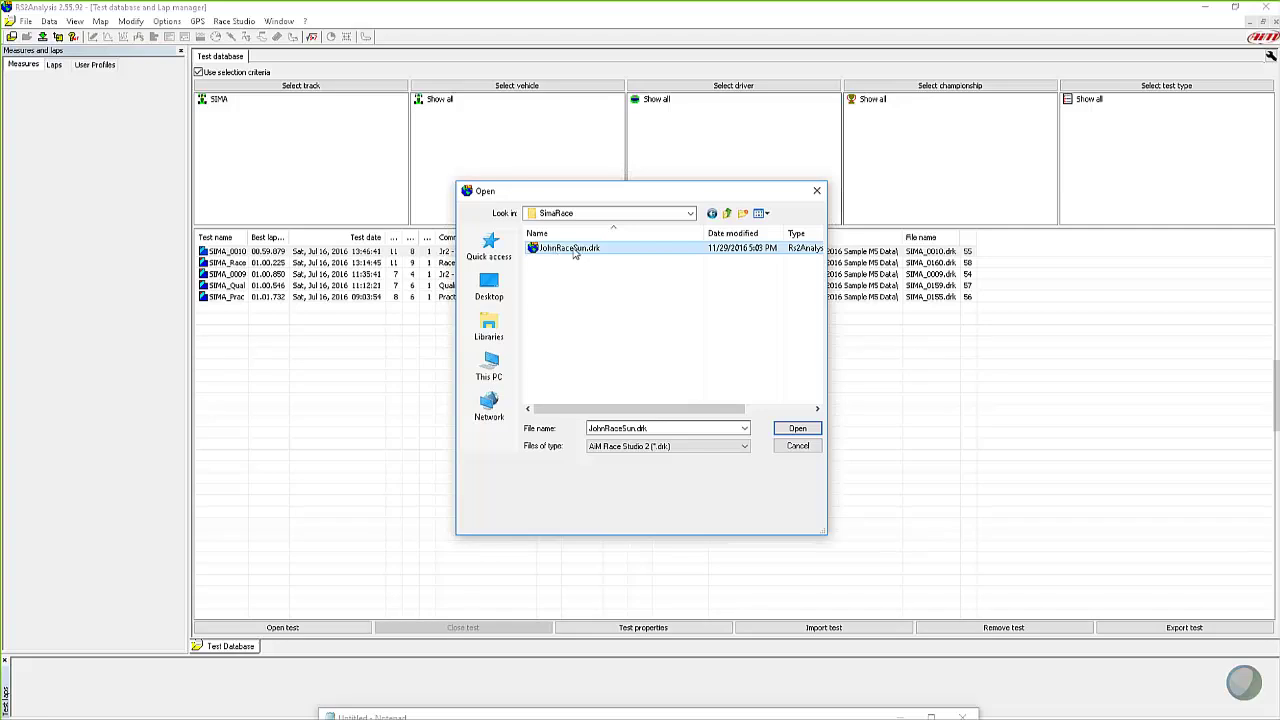
left_click(797, 432)
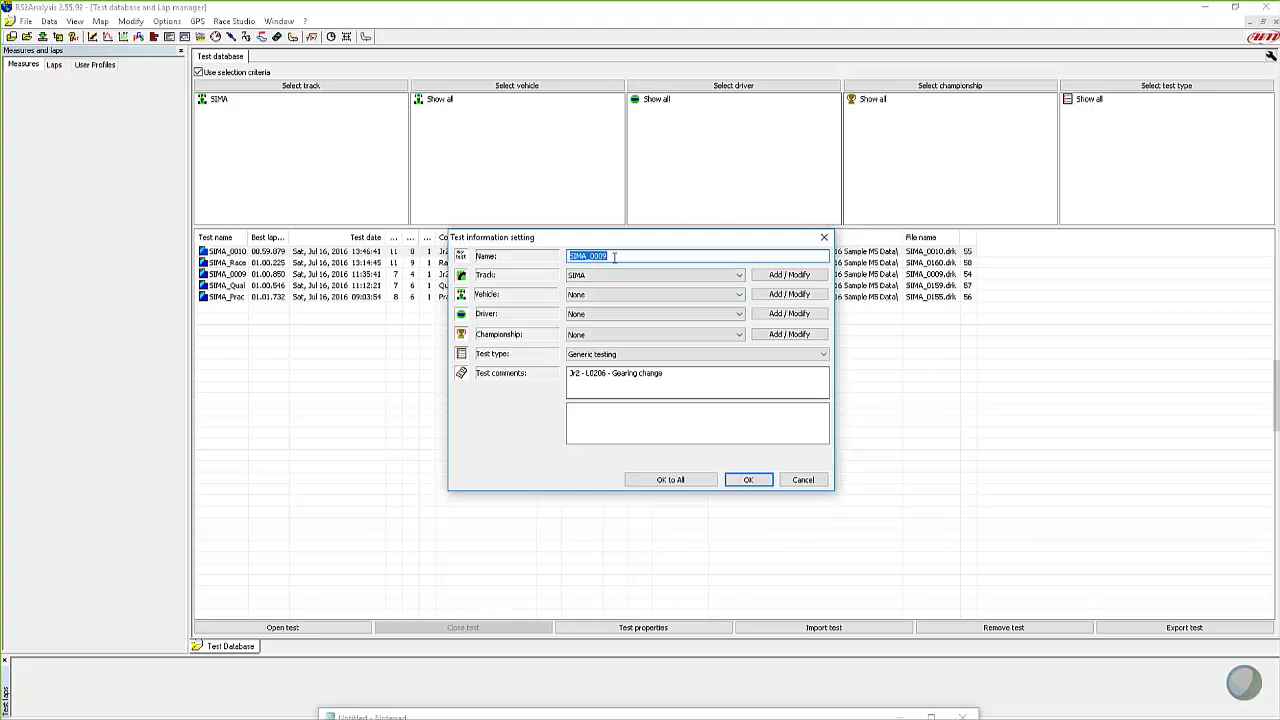
type("JohnRaceSun")
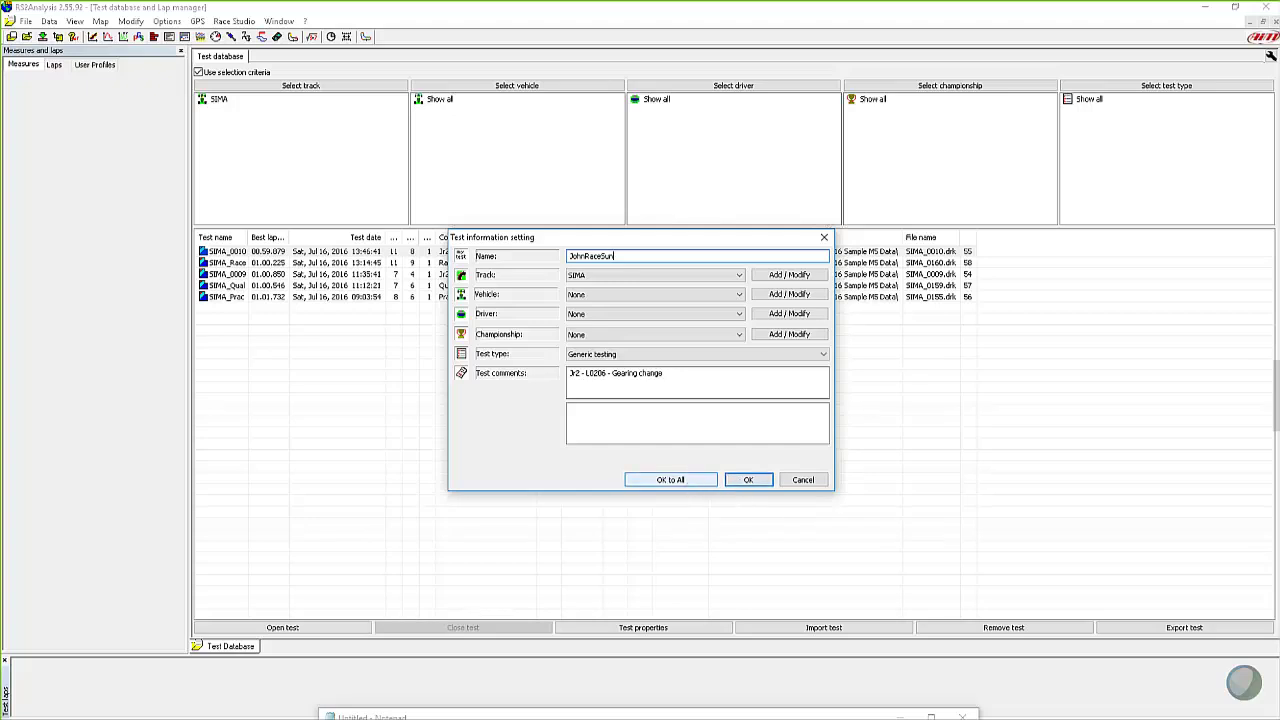
left_click(745, 482)
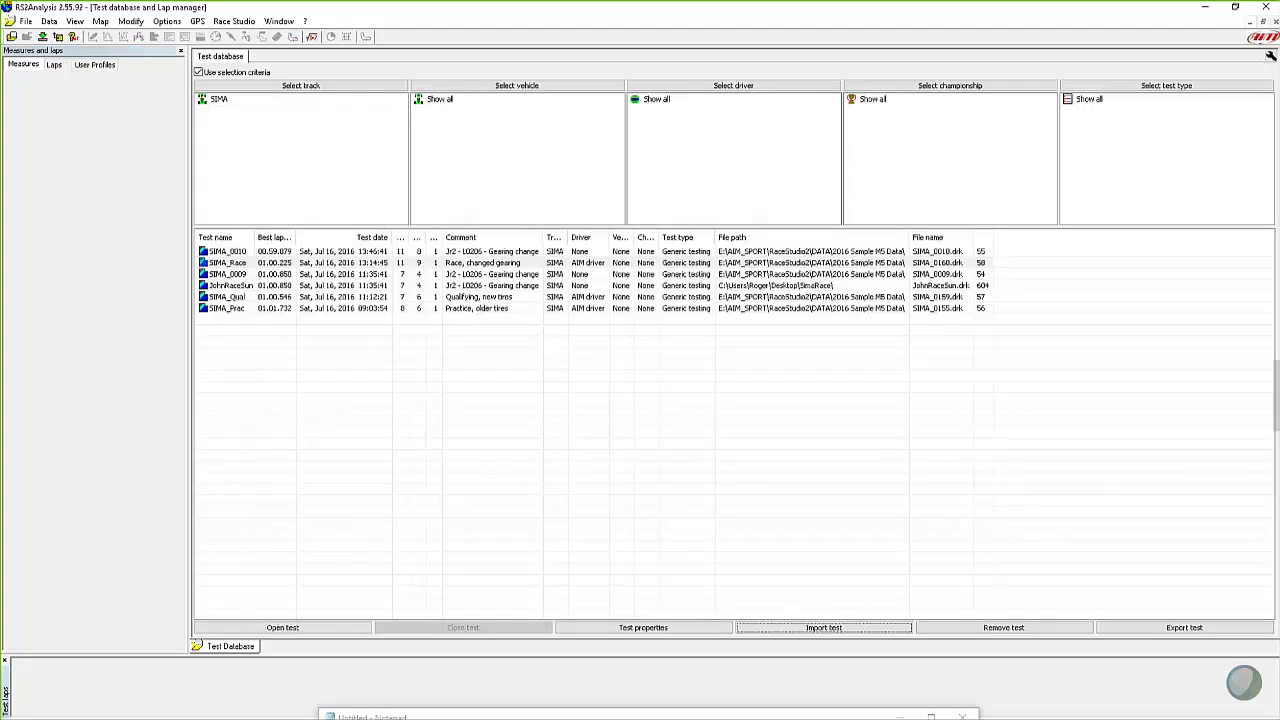
Compare the imported JohnRaceSun test with the SIMA_0009 test in the database list.
left_click(241, 287)
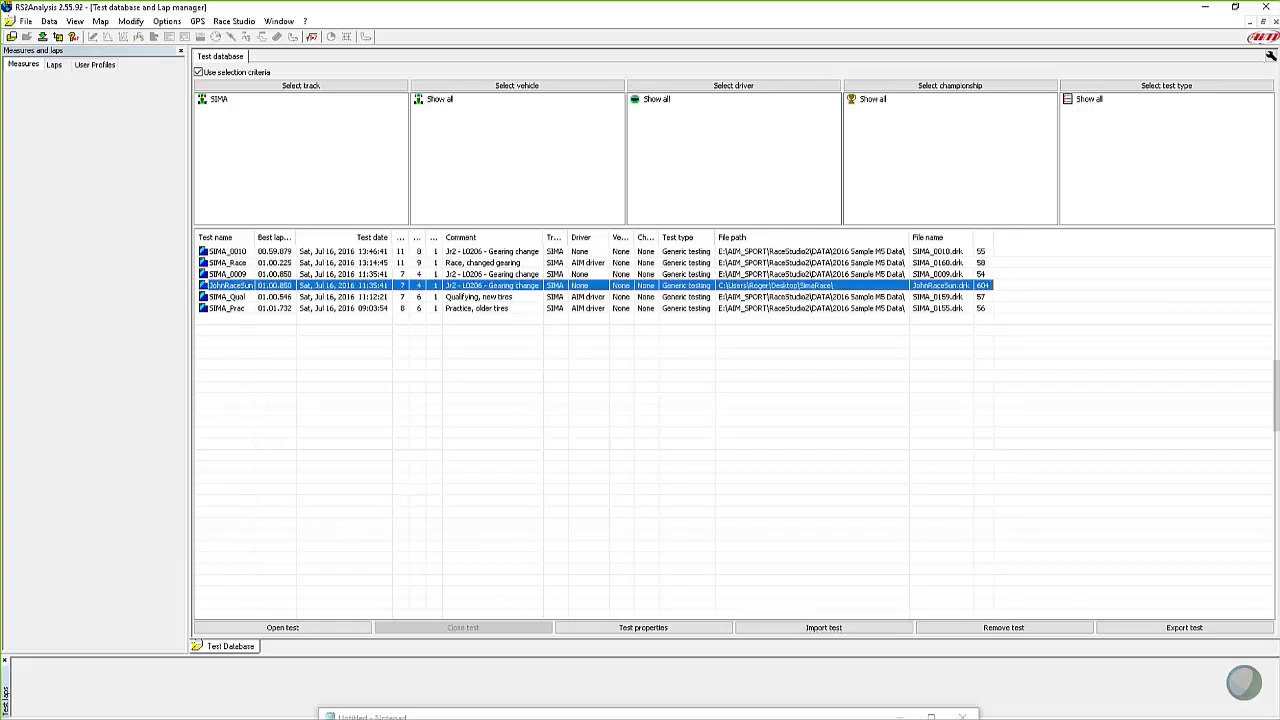
left_click(246, 276)
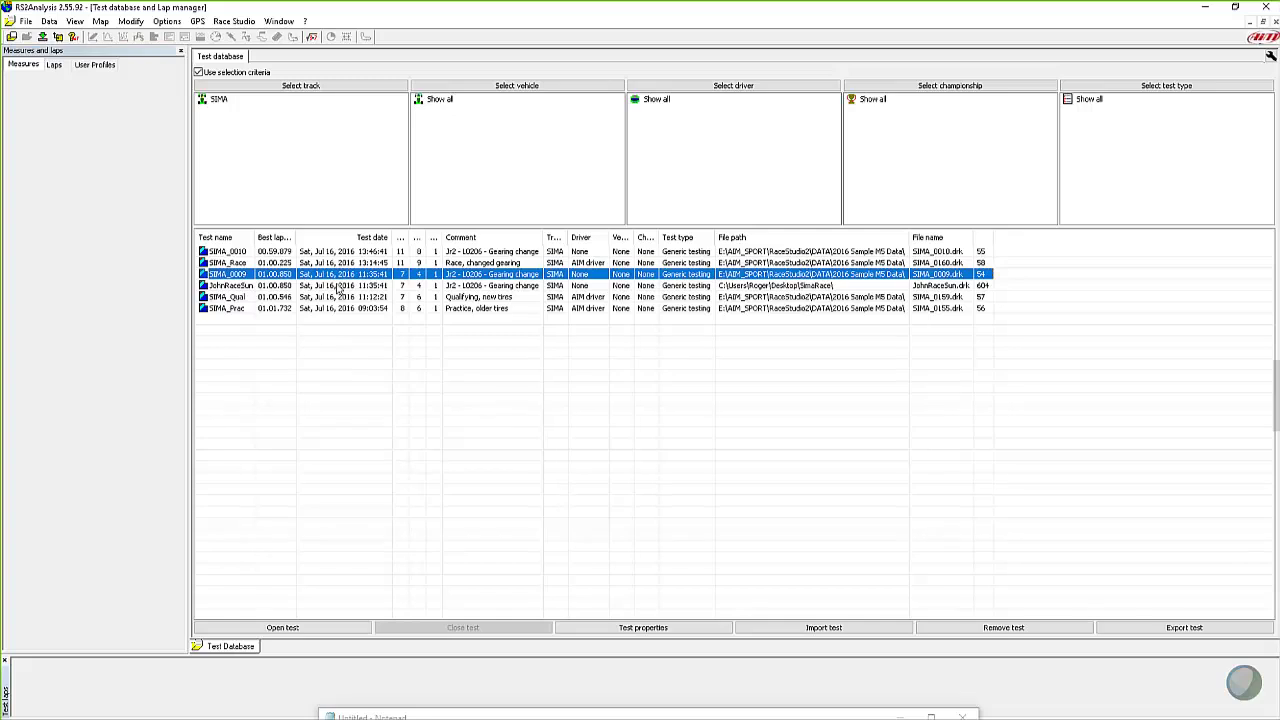
left_click(253, 290)
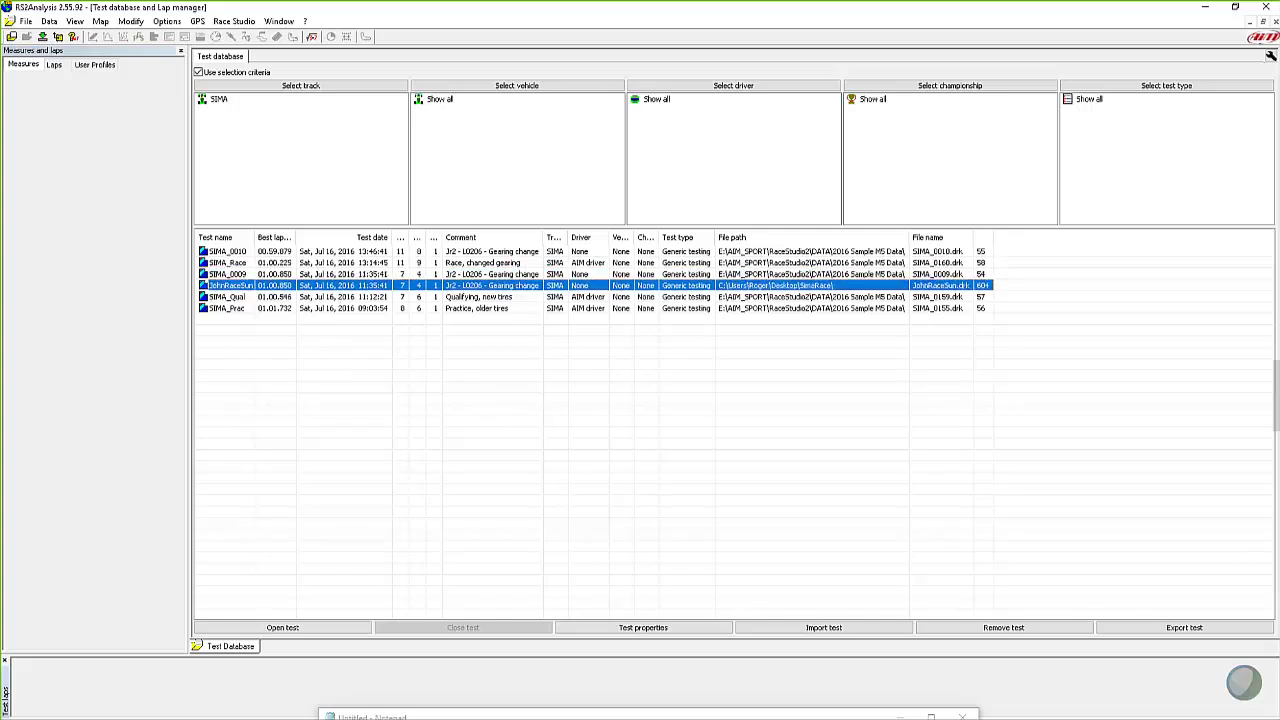